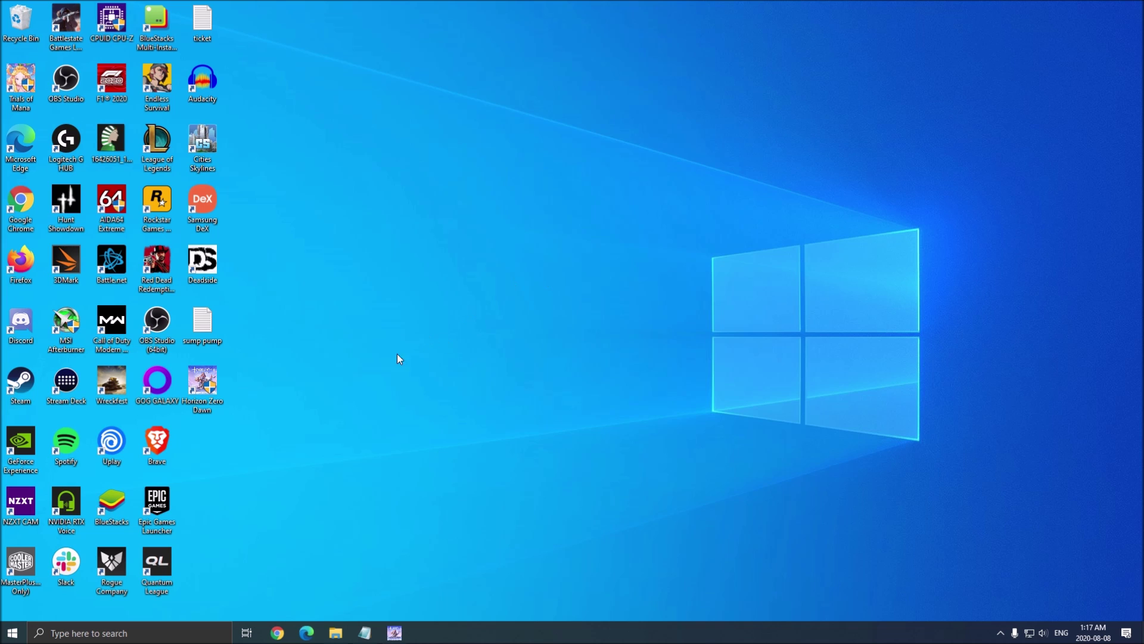
# Bring up the Notepad note containing PSOCache.bin, show it near the middle of the desktop, and minimize it
pyautogui.click(365, 632)
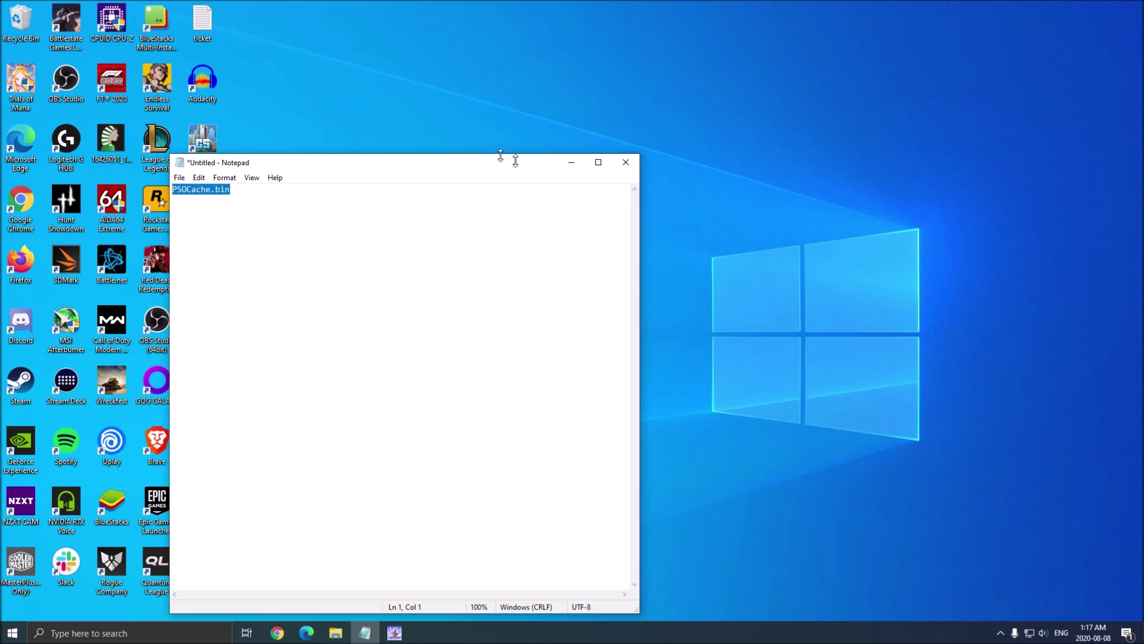
pyautogui.moveTo(516, 160); pyautogui.dragTo(666, 151)
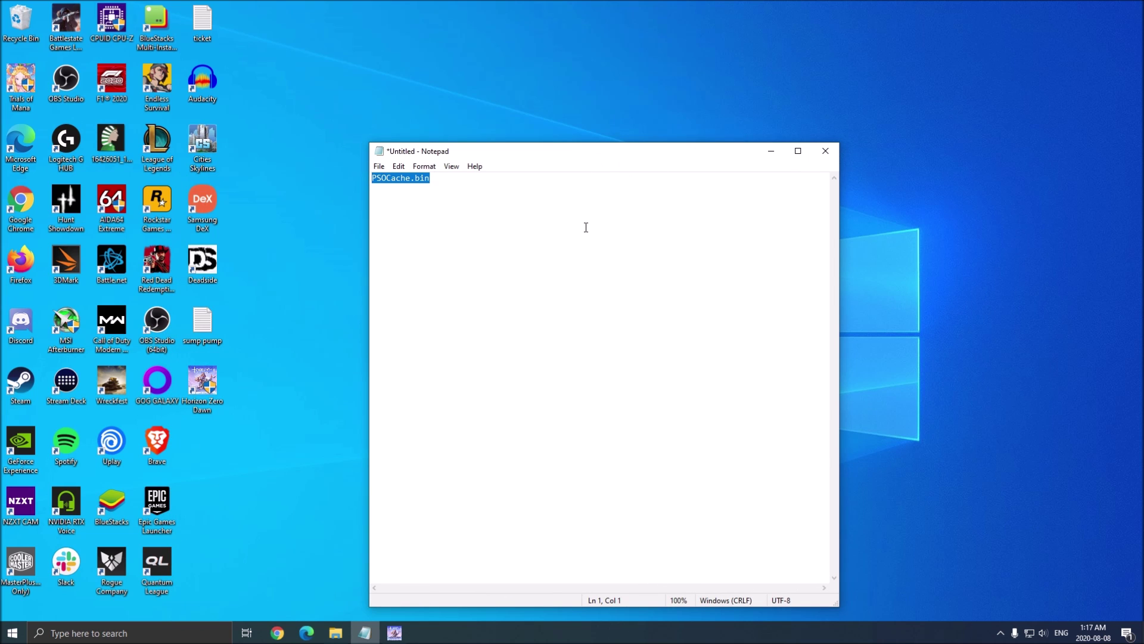
pyautogui.click(455, 212)
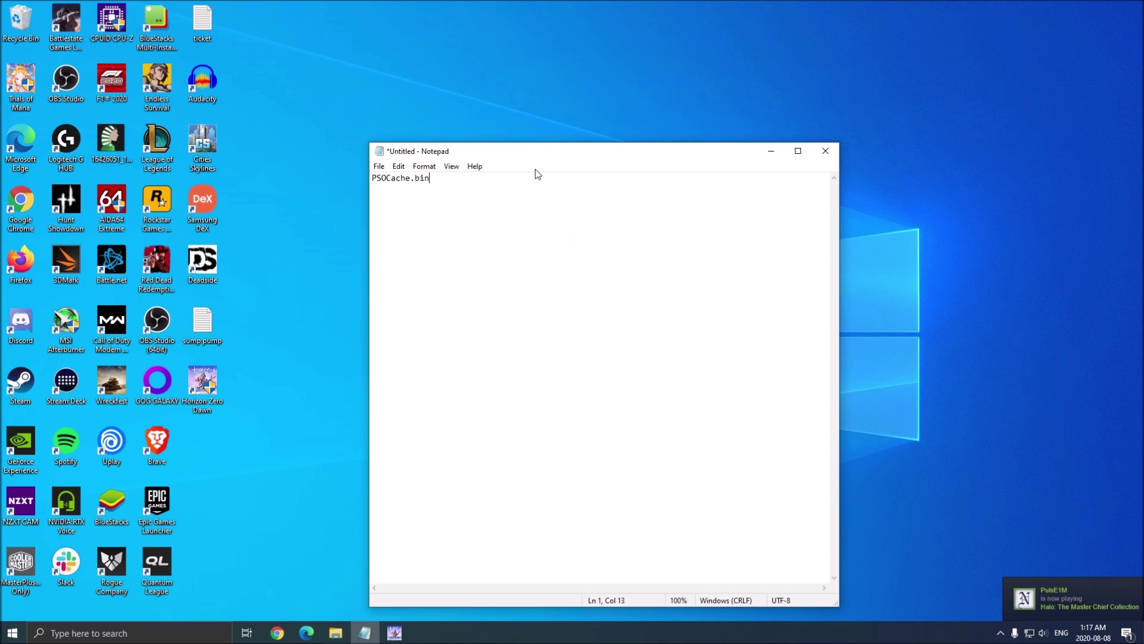
pyautogui.moveTo(535, 154); pyautogui.dragTo(574, 153)
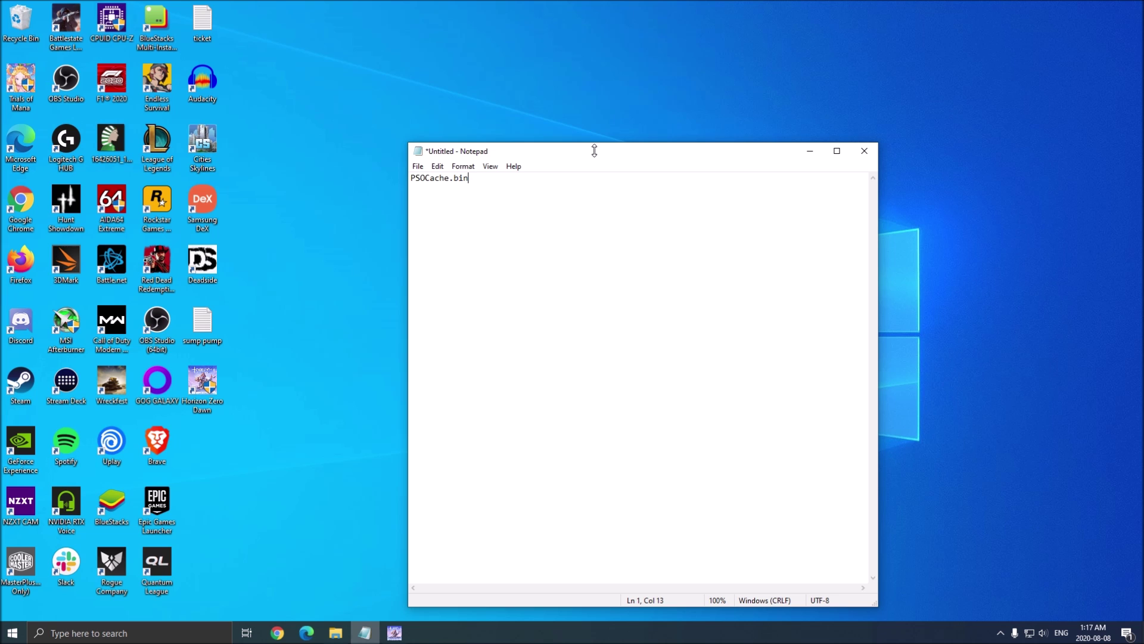
pyautogui.click(810, 151)
# Find the Game Mode settings, check the Xbox Game Bar, Game Mode and Captures options, and close Settings
pyautogui.click(149, 633)
pyautogui.write('game mode')
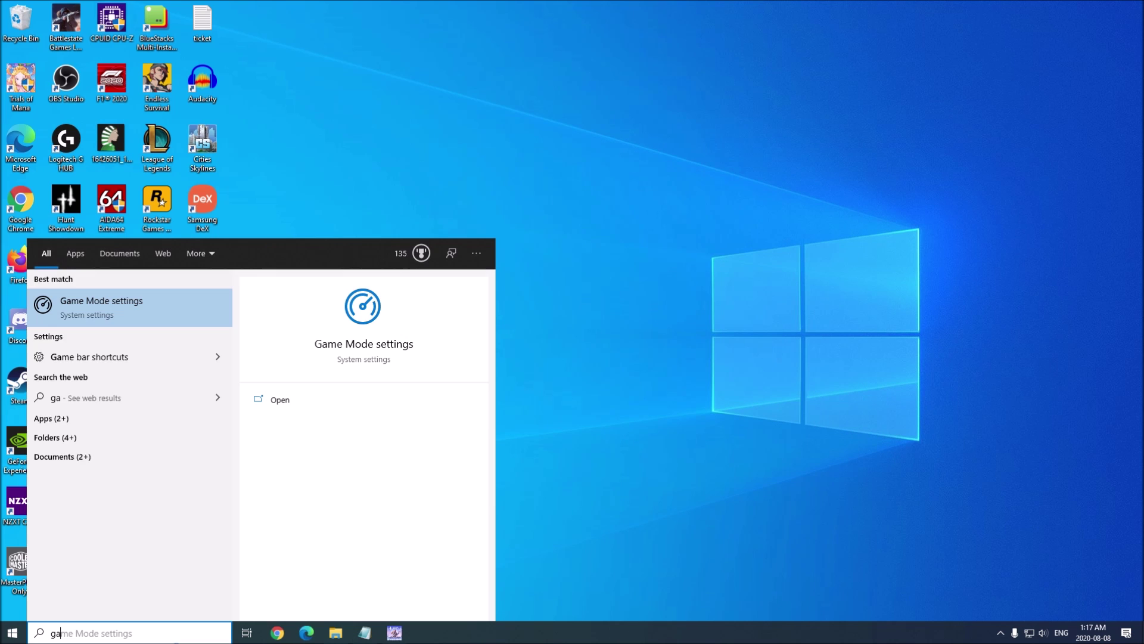
pyautogui.press('Return')
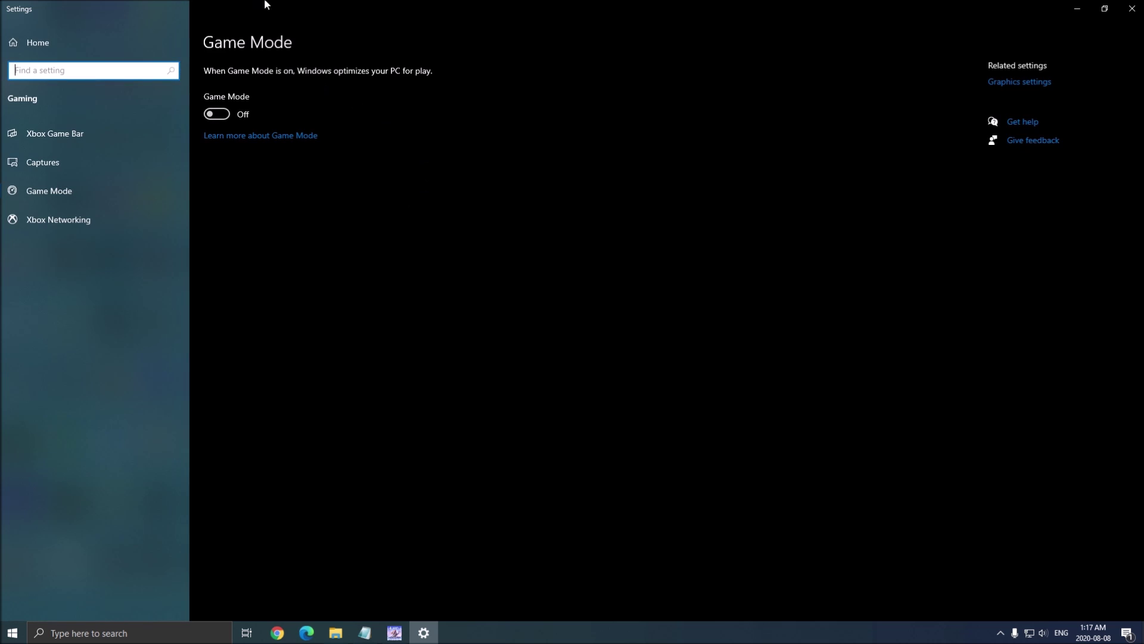
pyautogui.click(66, 136)
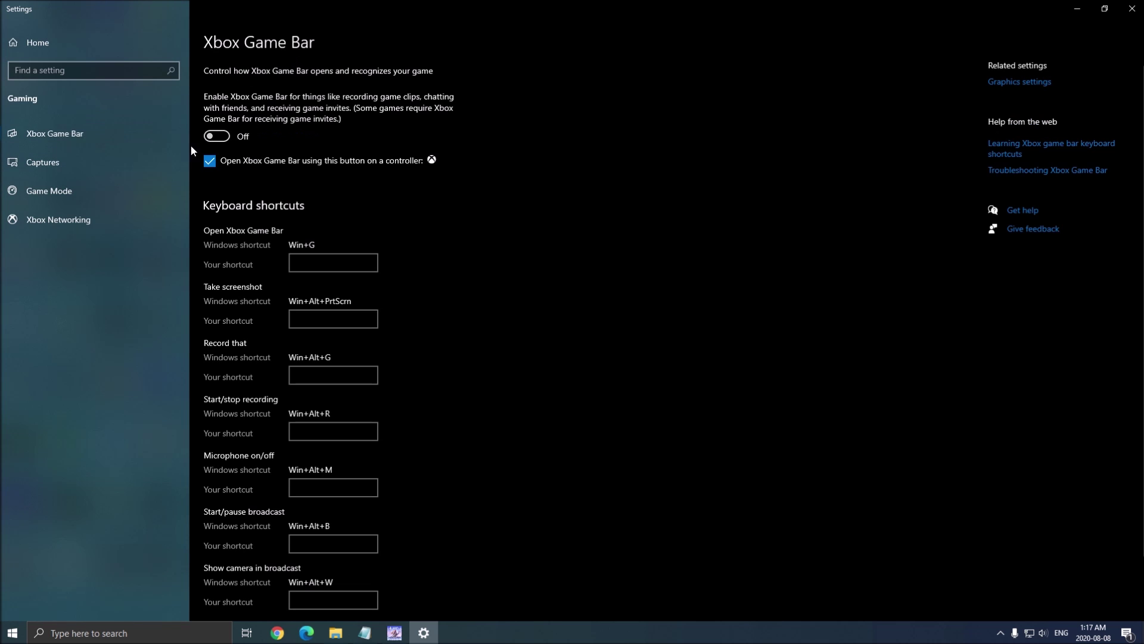
pyautogui.click(57, 189)
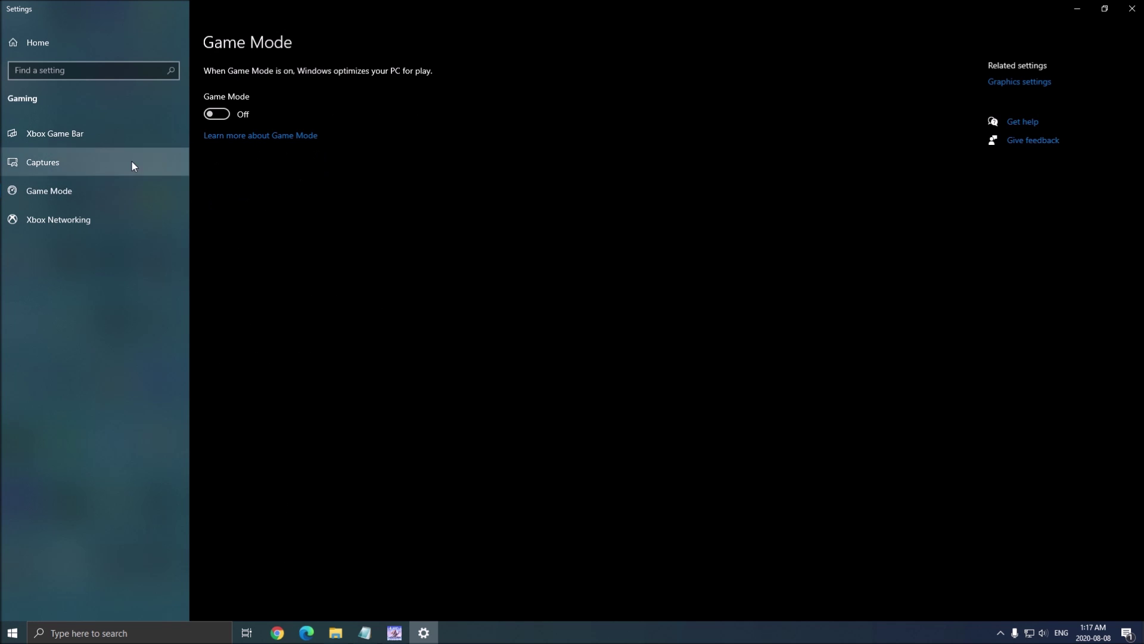
pyautogui.click(65, 167)
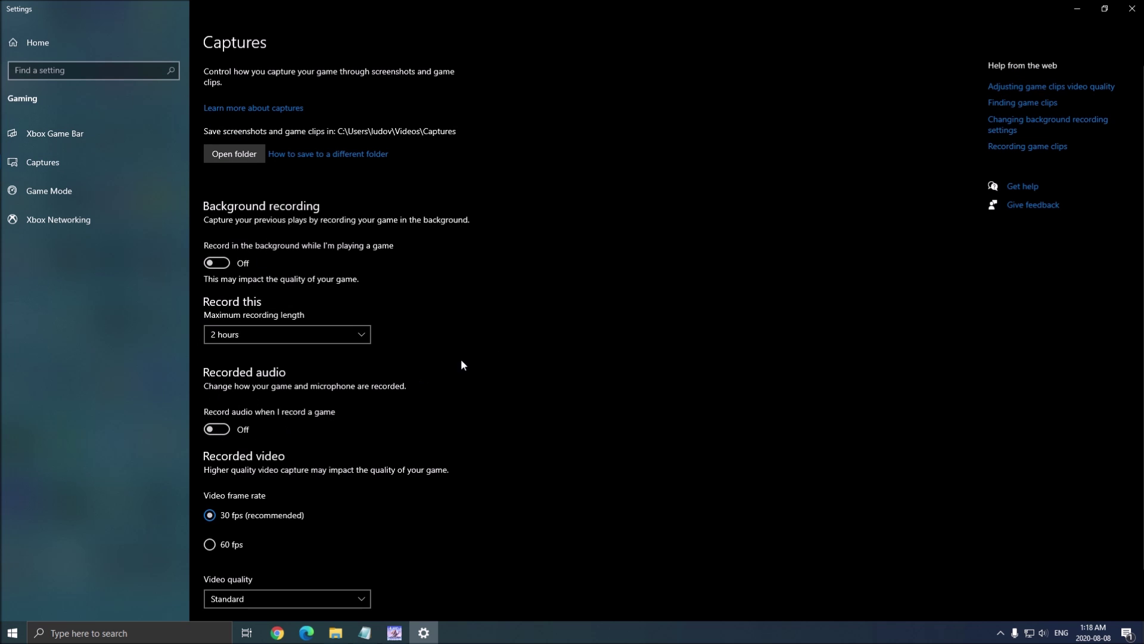
pyautogui.click(1131, 8)
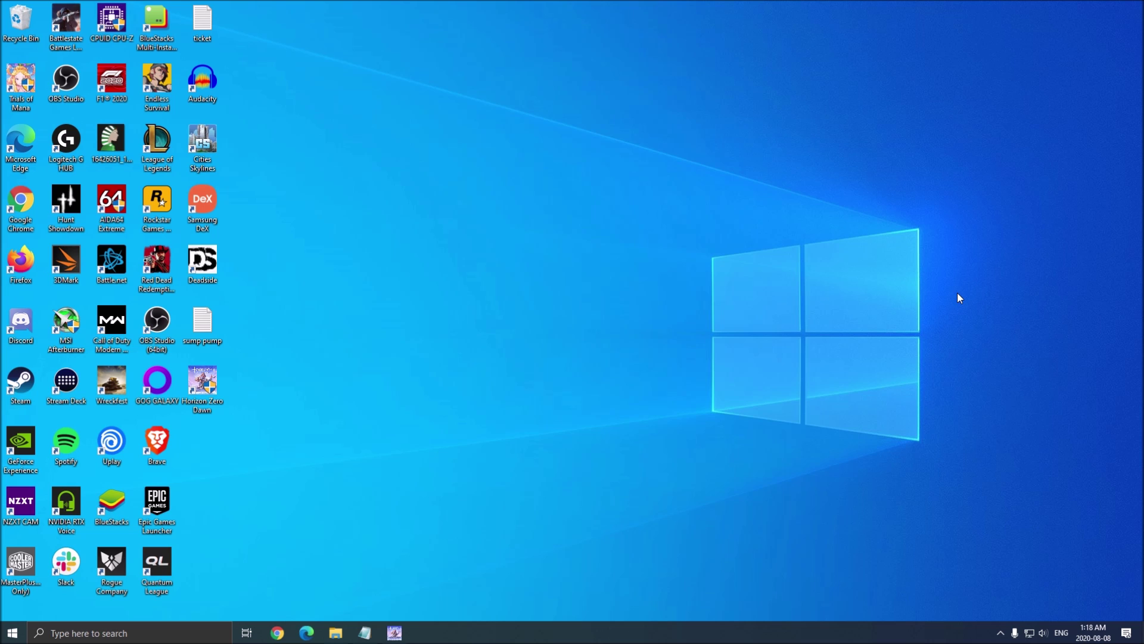
# Search Windows for gpu, check the Hardware-accelerated GPU scheduling option in Graphics settings, and close Settings
pyautogui.click(89, 633)
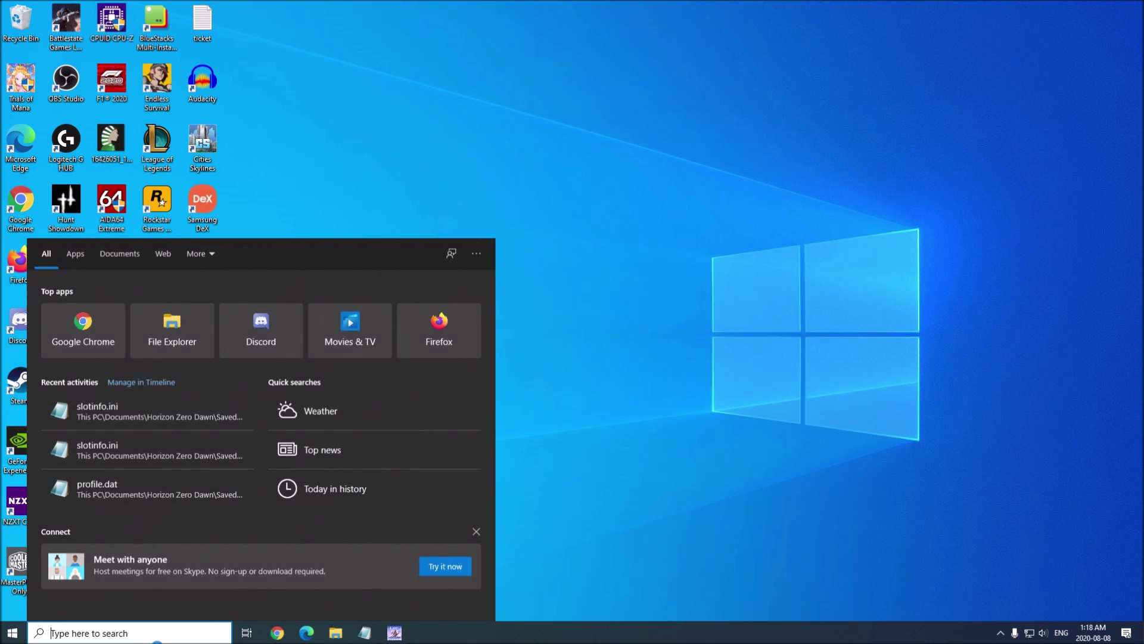
pyautogui.write('gpu')
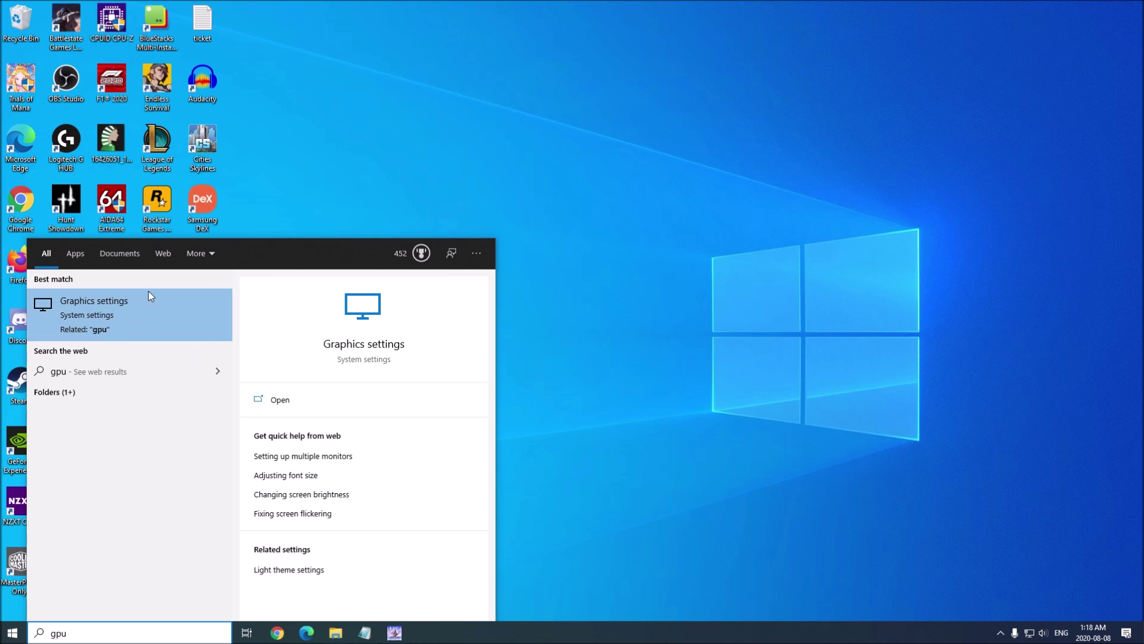
pyautogui.click(82, 308)
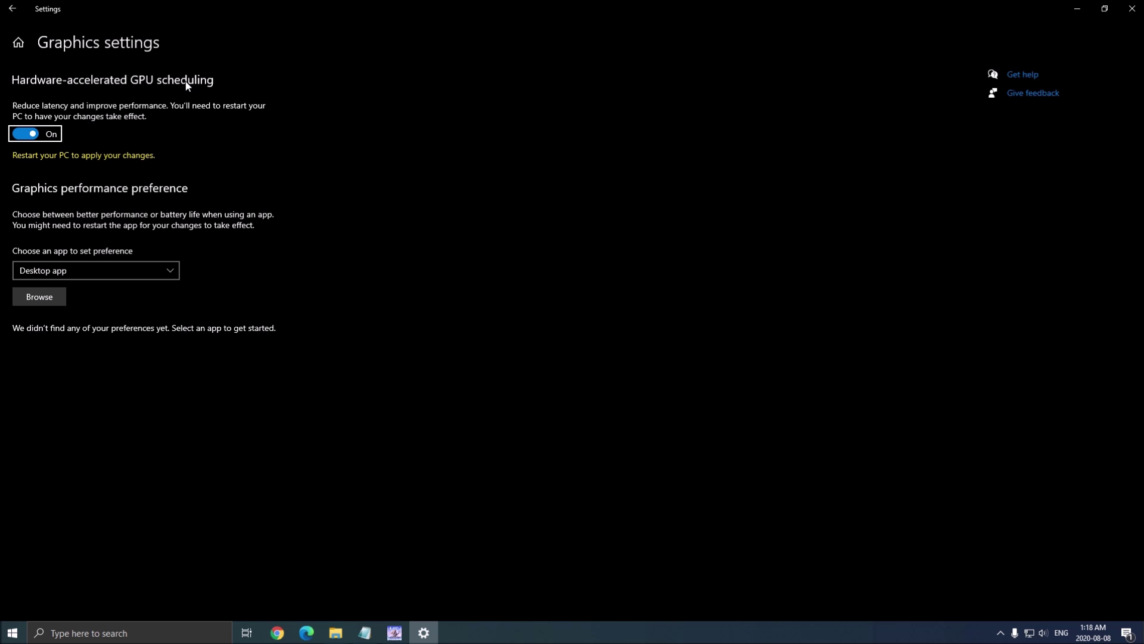
pyautogui.click(1132, 8)
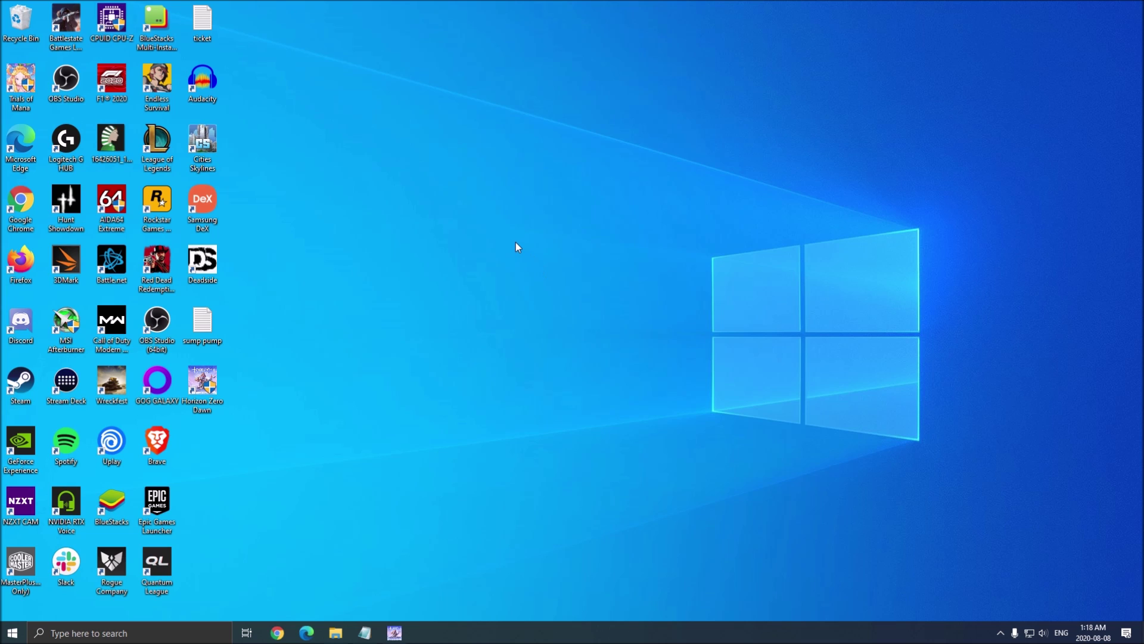
# Open NVIDIA Control Panel from the desktop and examine the global settings under Manage 3D Settings
pyautogui.rightClick(540, 267)
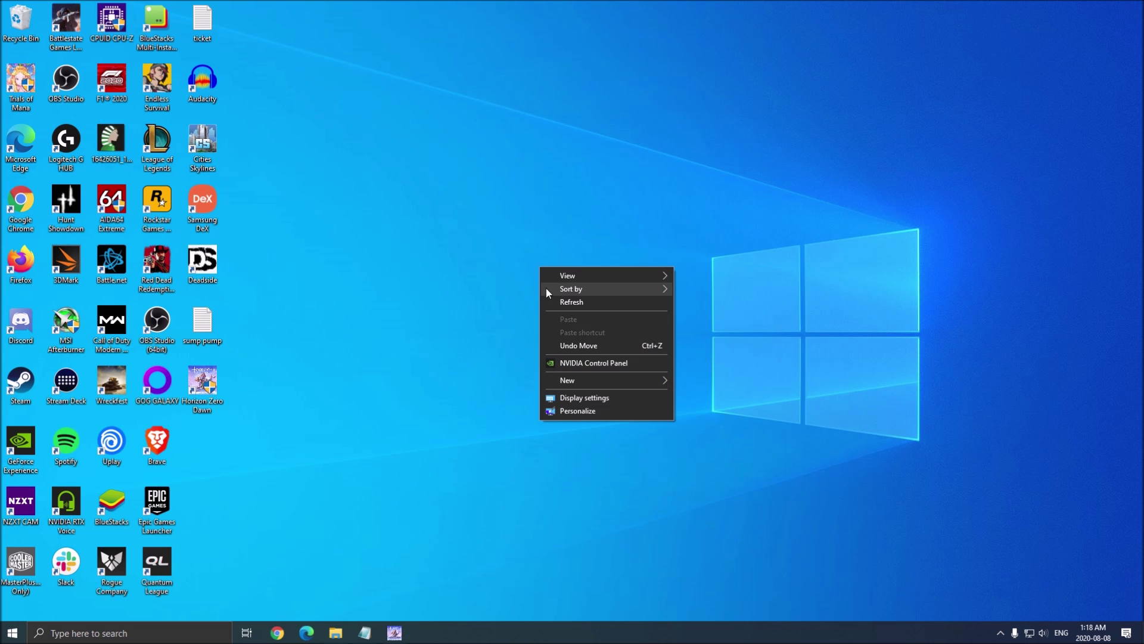
pyautogui.click(606, 363)
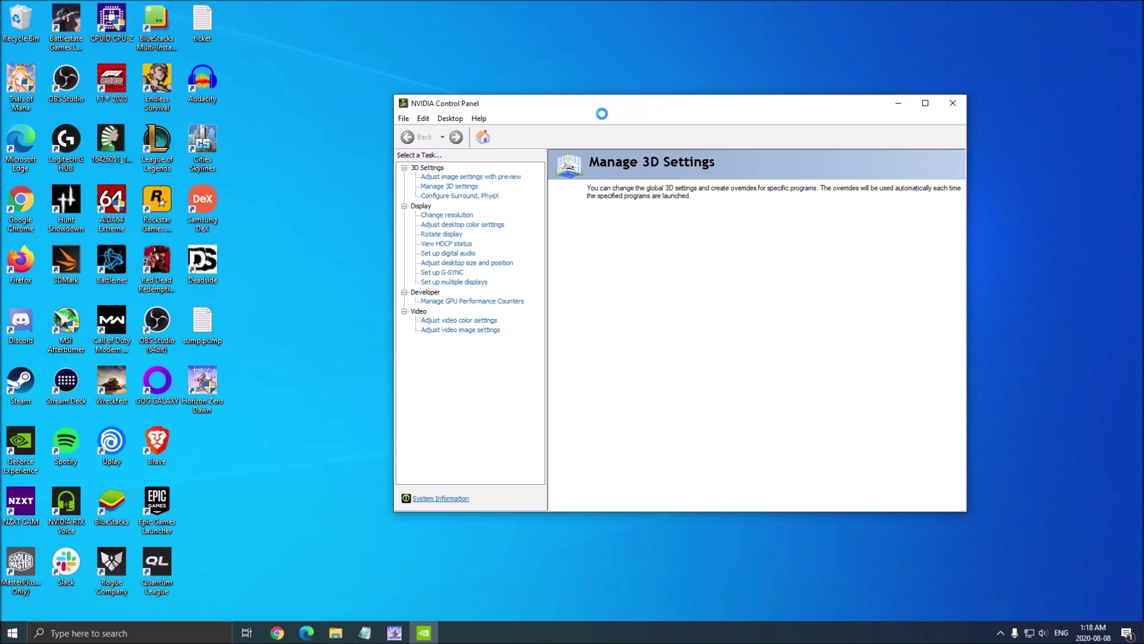
pyautogui.moveTo(597, 107); pyautogui.dragTo(516, 111)
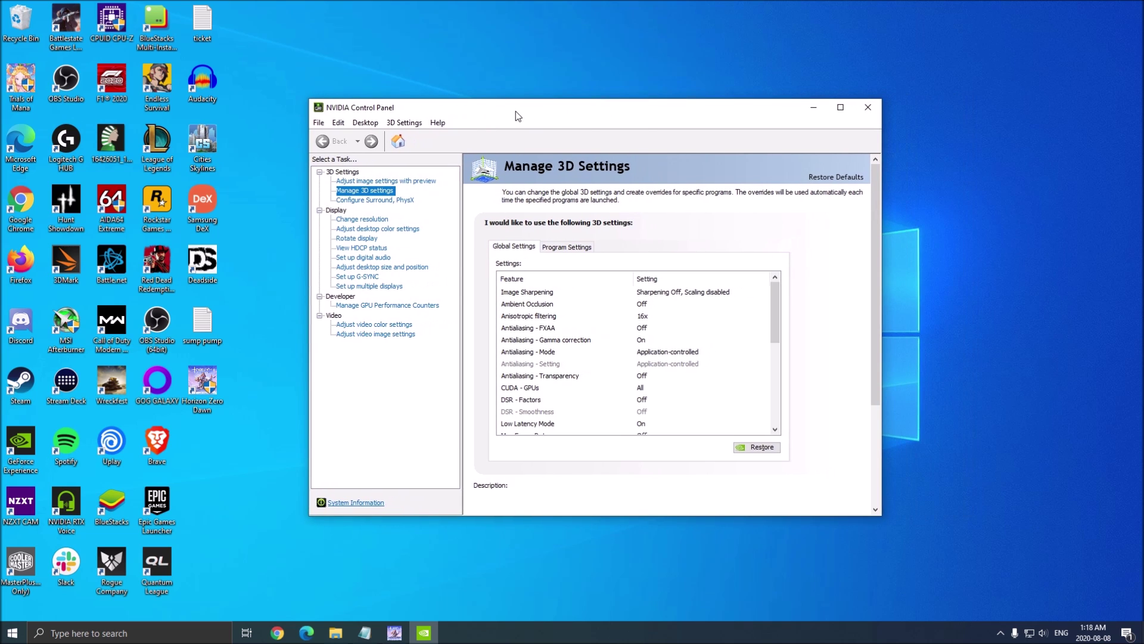
pyautogui.moveTo(767, 311)
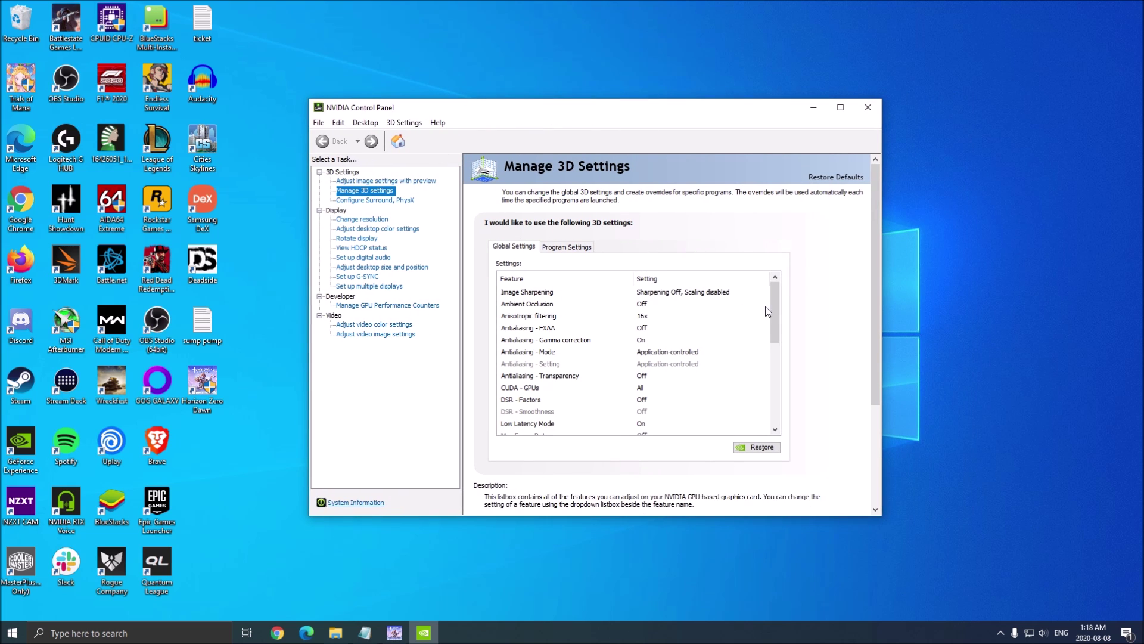
pyautogui.moveTo(527, 350)
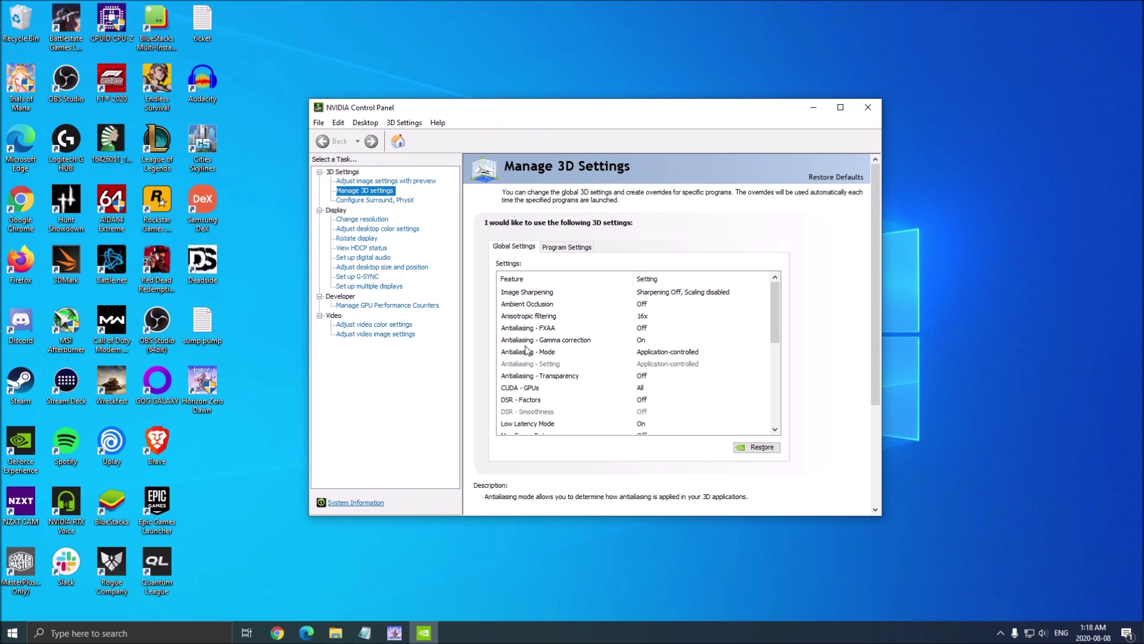
# Examine the Anisotropic filtering choices and the remaining global 3D settings, and close NVIDIA Control Panel
pyautogui.click(632, 318)
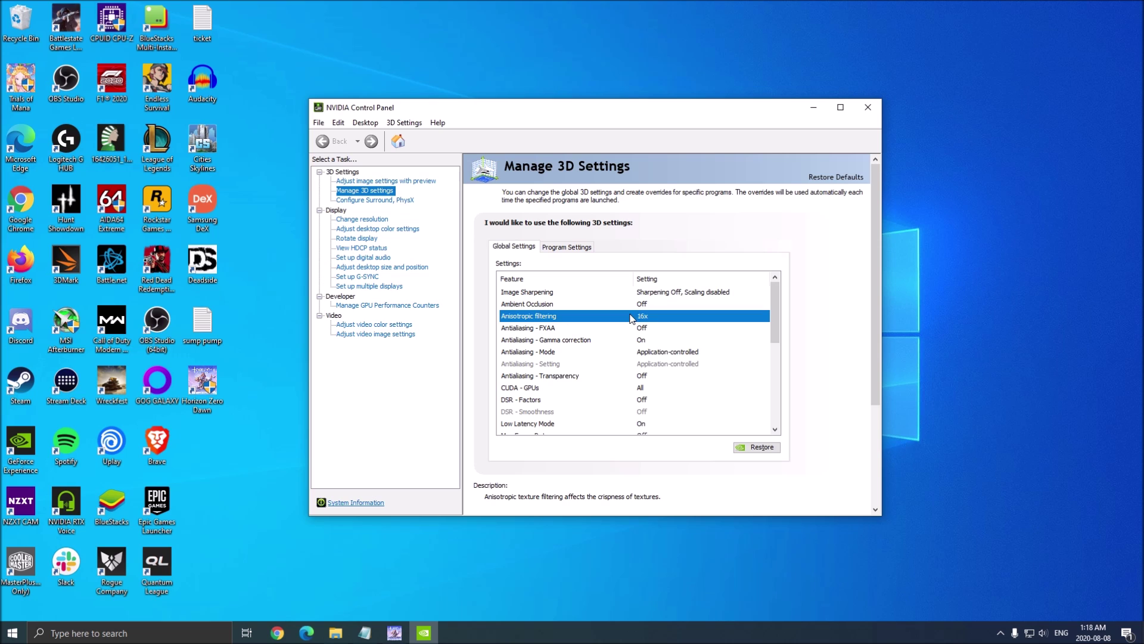
pyautogui.click(677, 319)
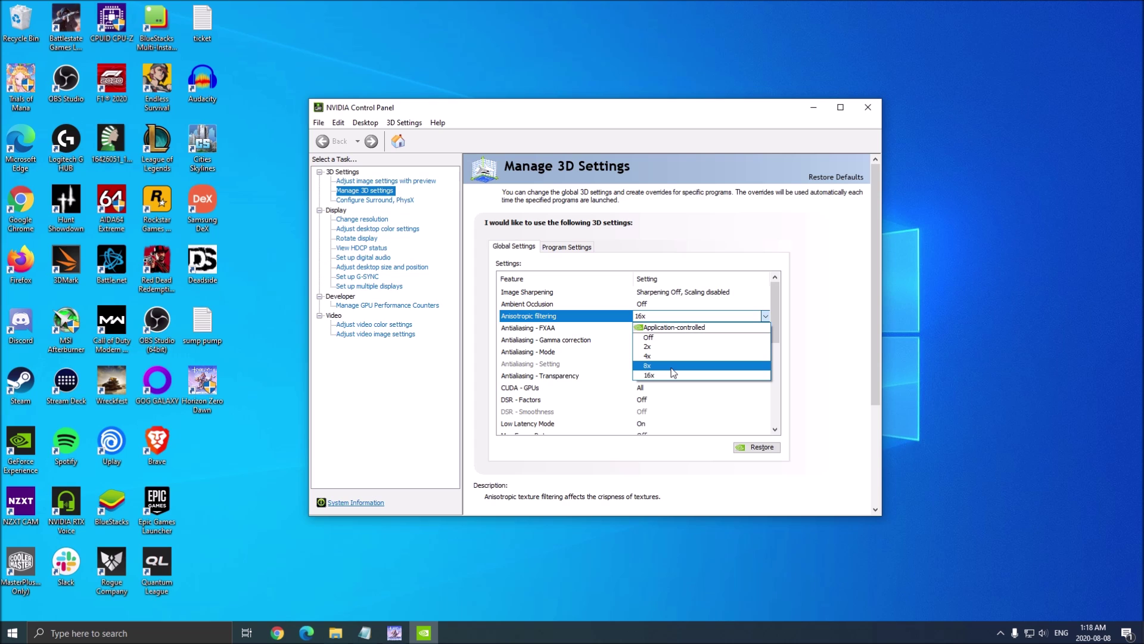
pyautogui.click(831, 340)
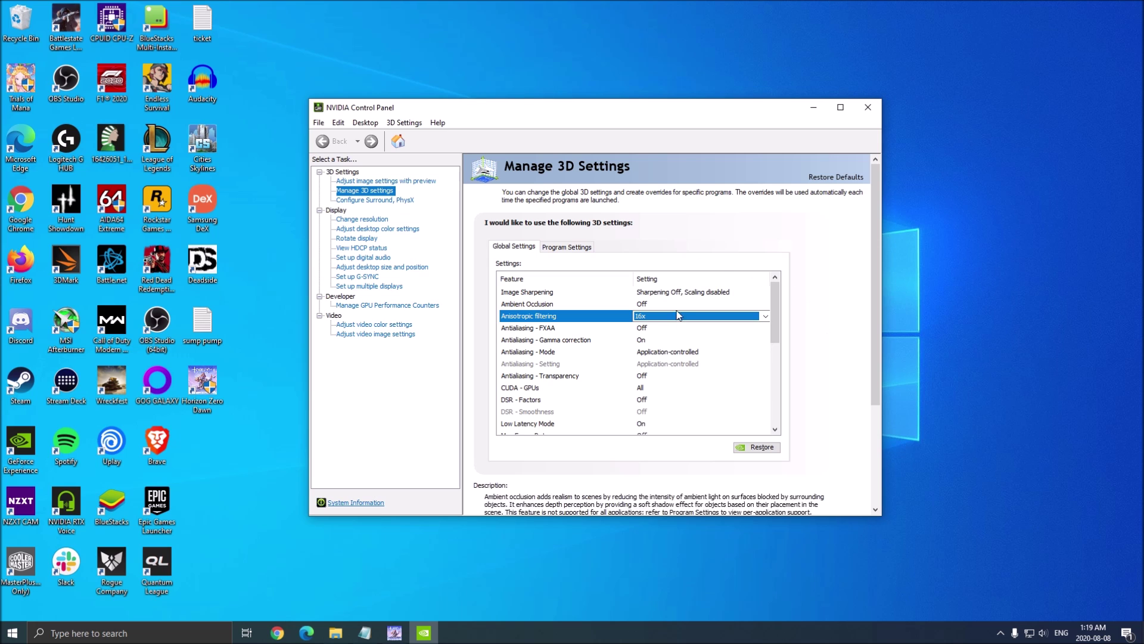
pyautogui.moveTo(780, 298)
pyautogui.mouseDown()
pyautogui.moveTo(782, 315)
pyautogui.moveTo(781, 298)
pyautogui.mouseUp()
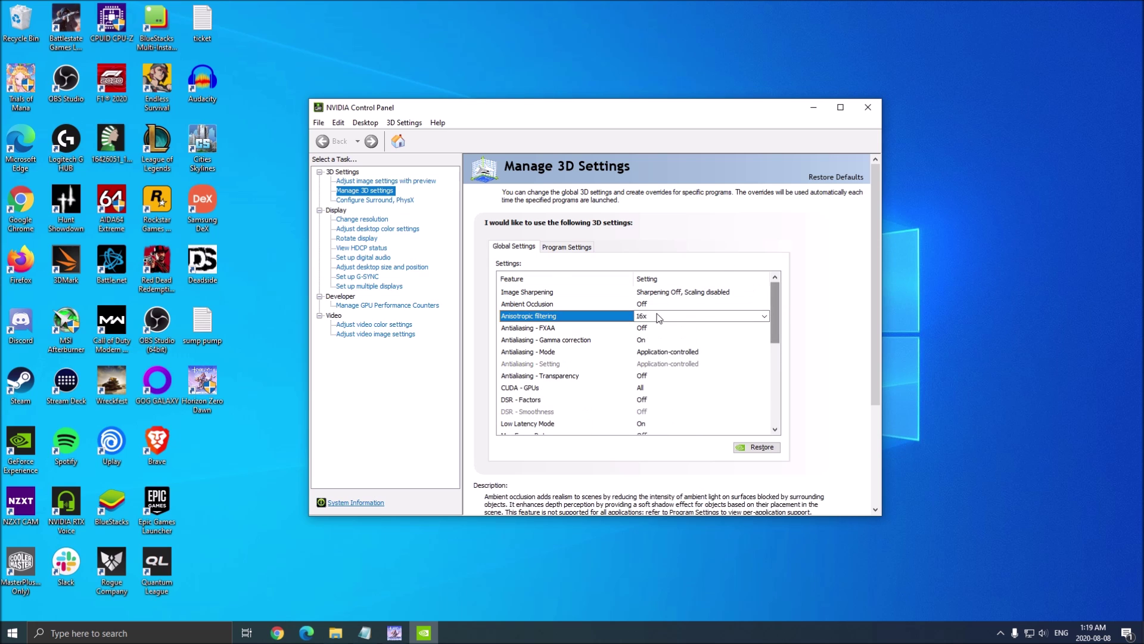
pyautogui.click(656, 316)
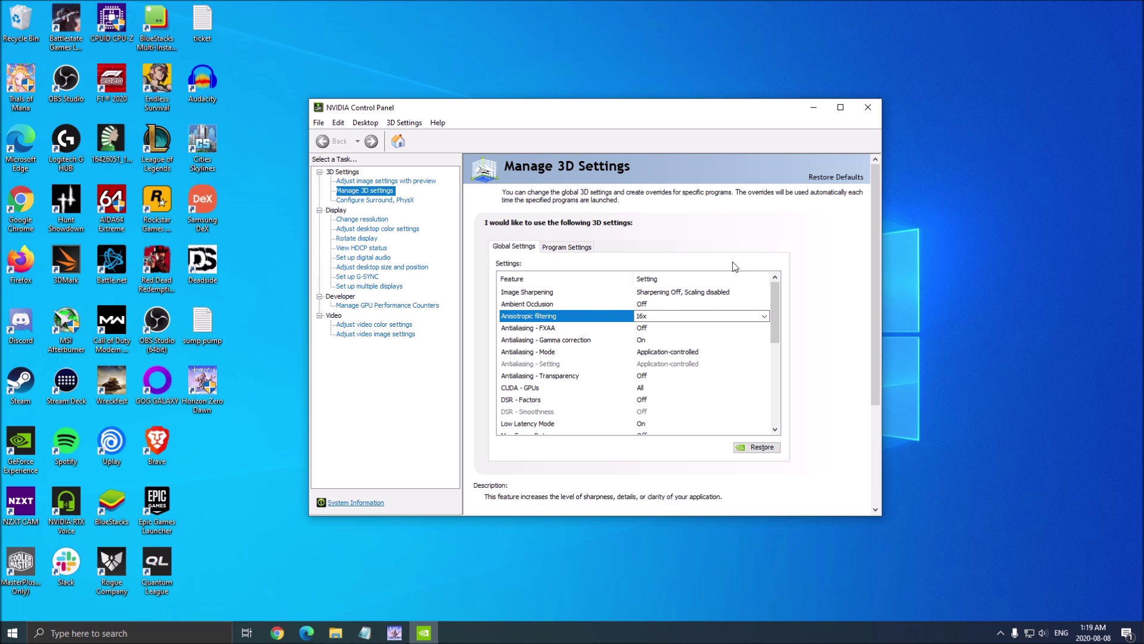
pyautogui.moveTo(778, 289); pyautogui.dragTo(783, 366)
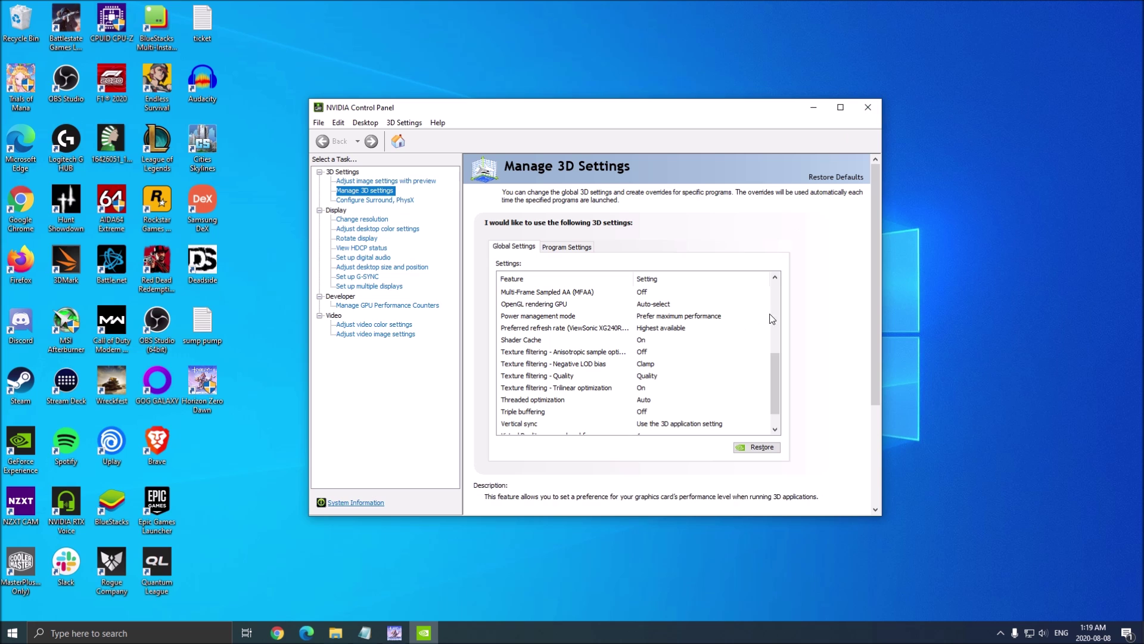
pyautogui.click(869, 109)
# Open the properties of the HorizonZeroDawn application in File Explorer and check its fullscreen optimization and administrator compatibility options
pyautogui.click(336, 631)
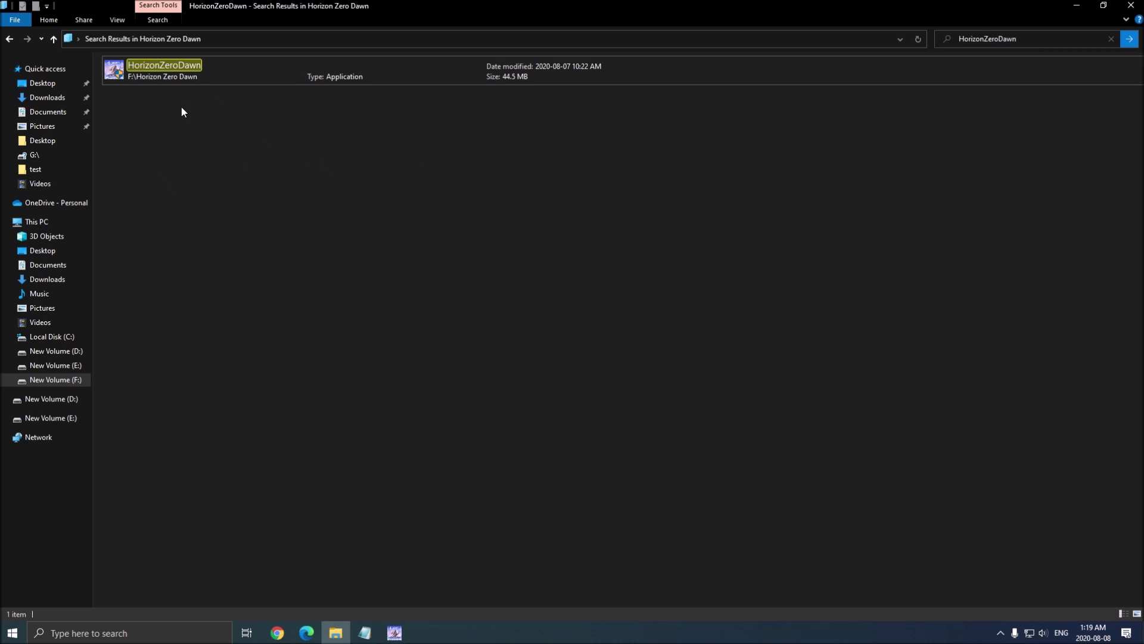
pyautogui.rightClick(224, 72)
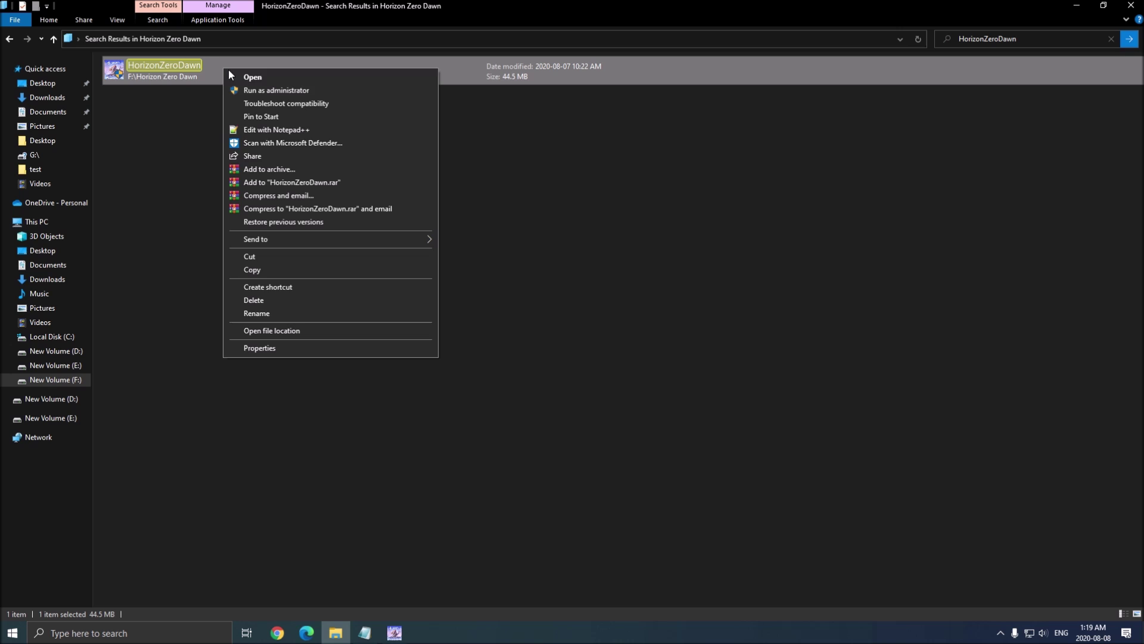
pyautogui.click(263, 348)
pyautogui.click(291, 105)
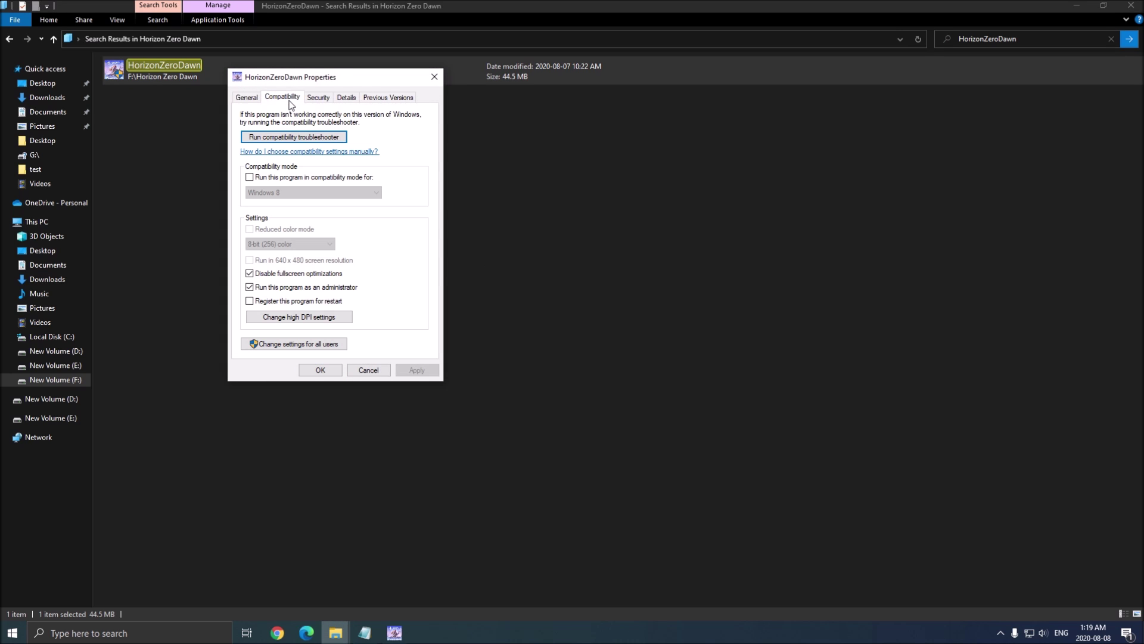
pyautogui.click(250, 286)
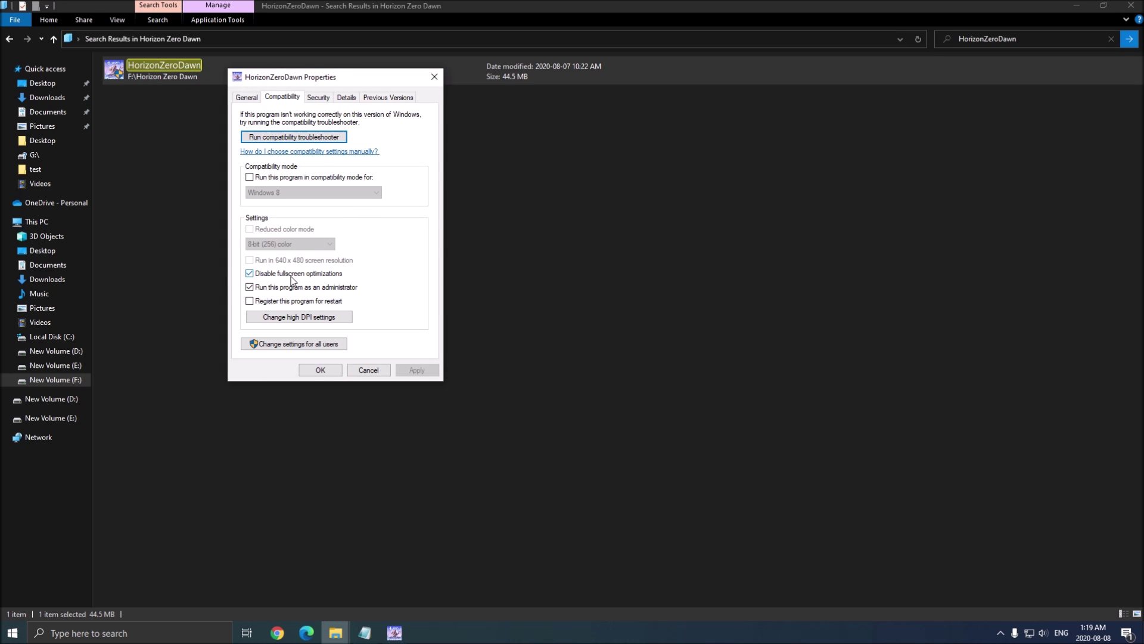
# Check the game's high DPI scaling override, accept both properties dialogs, and close File Explorer
pyautogui.click(299, 317)
pyautogui.moveTo(395, 134); pyautogui.dragTo(506, 131)
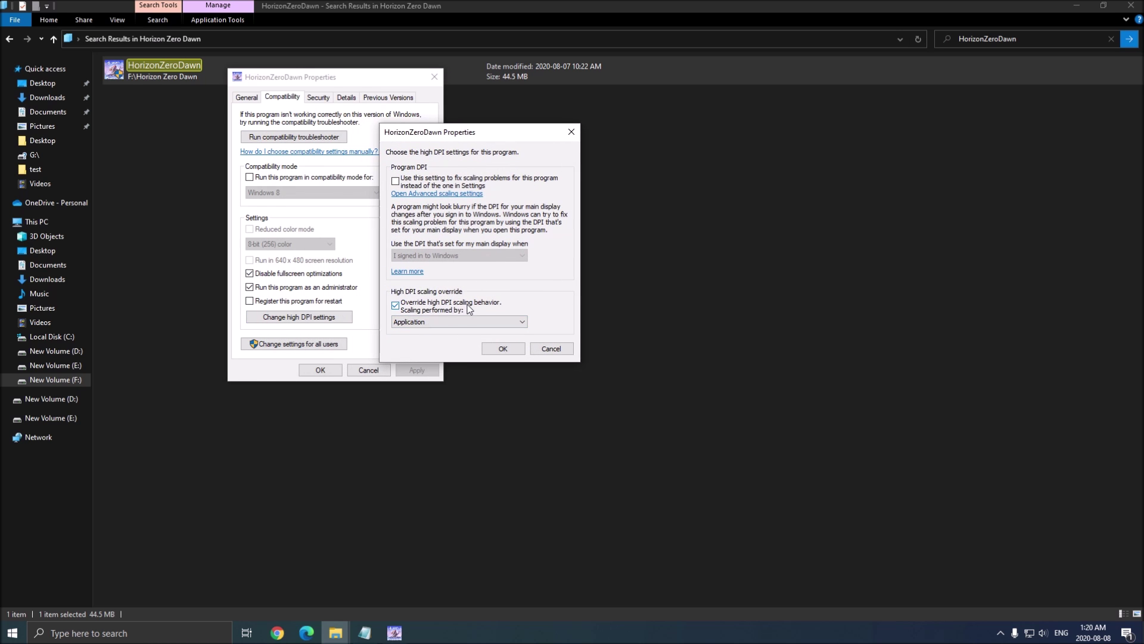
pyautogui.click(504, 348)
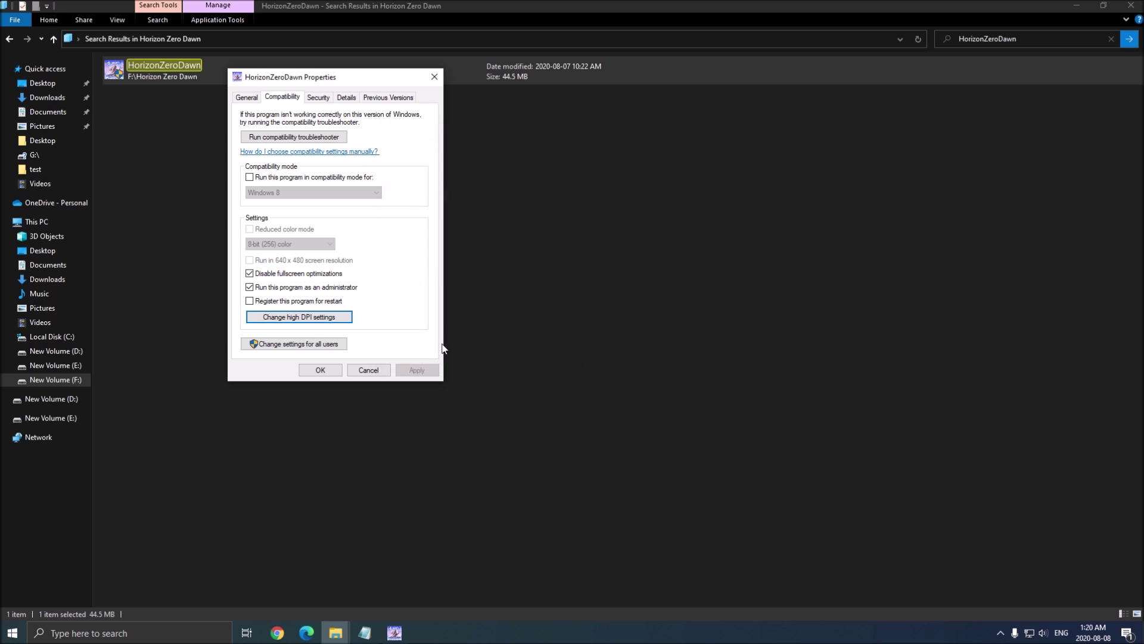
pyautogui.click(338, 369)
pyautogui.click(1131, 5)
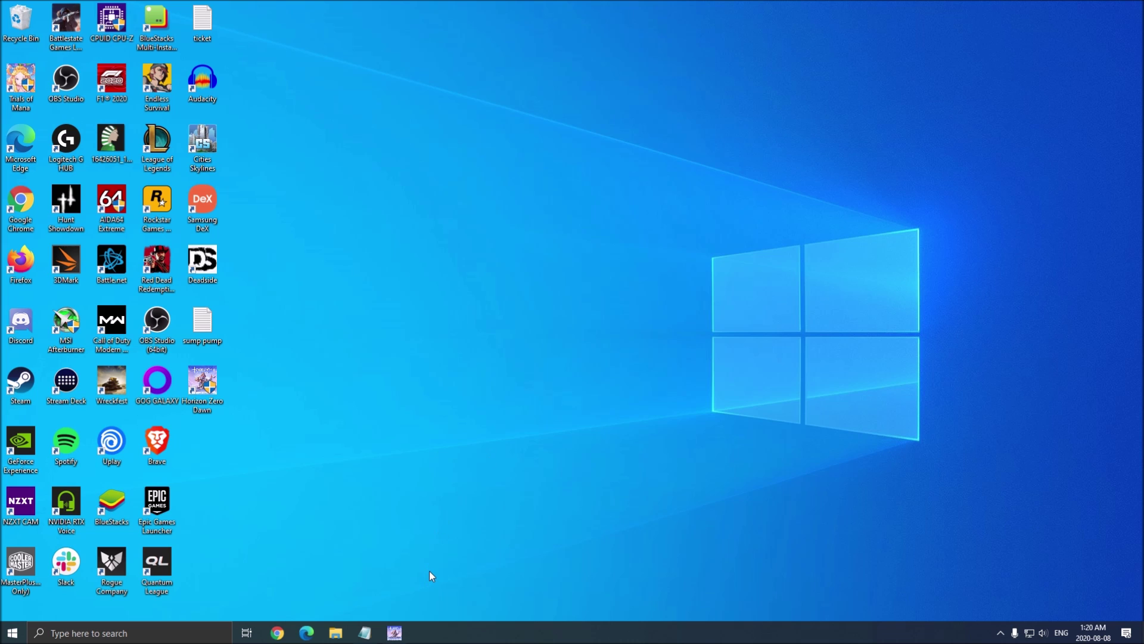
# Switch to Horizon Zero Dawn and review the Display options in its settings
pyautogui.click(394, 633)
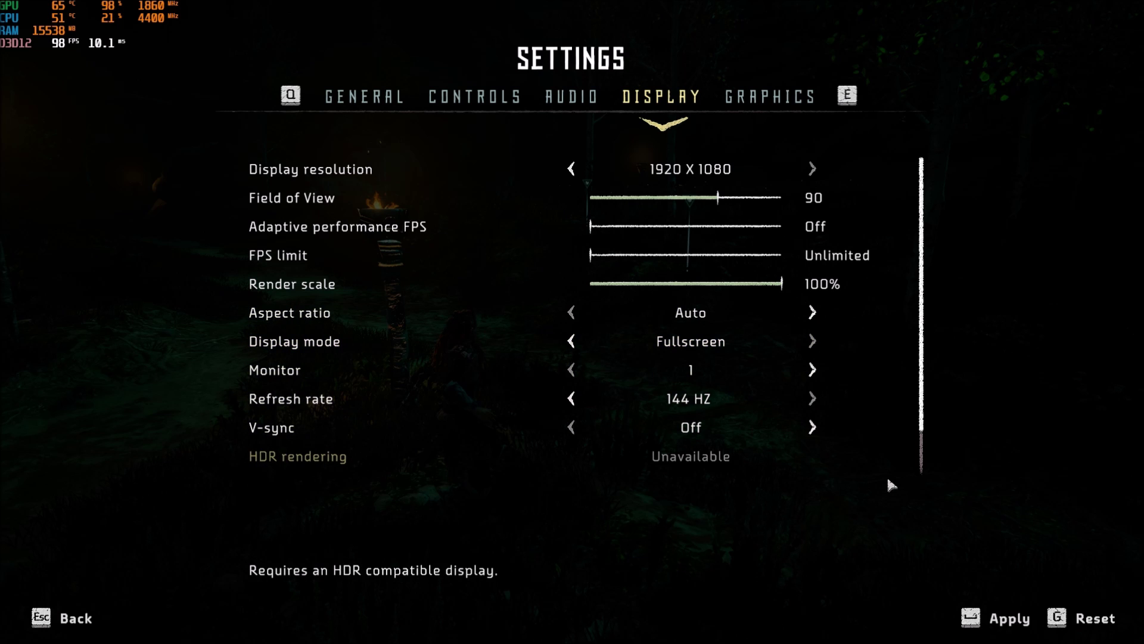
pyautogui.scroll(-1, 887, 474)
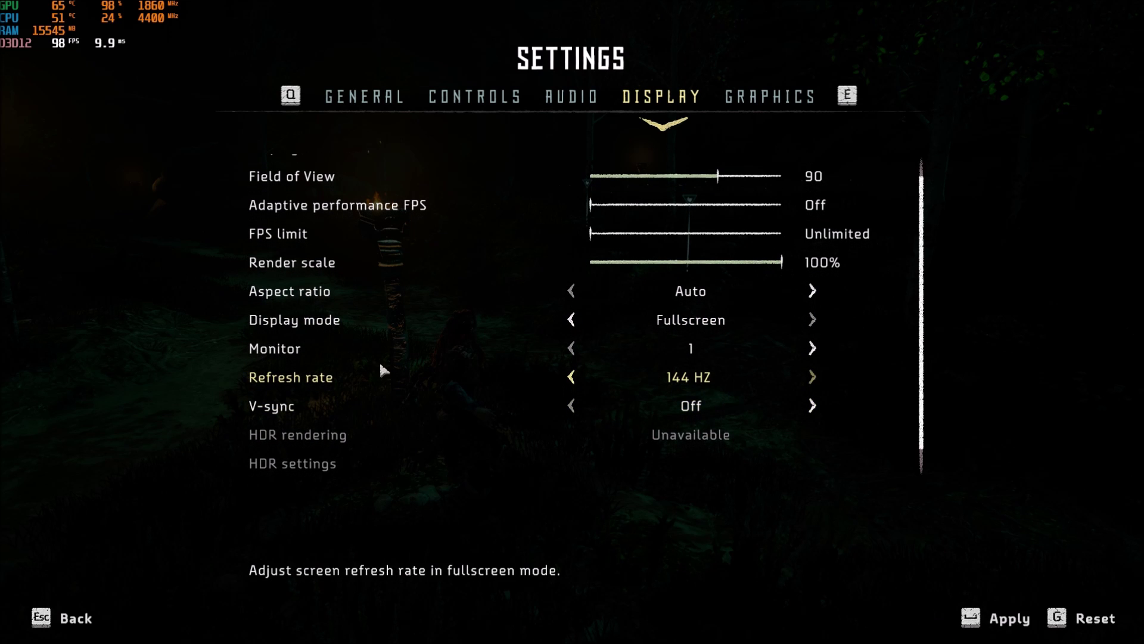